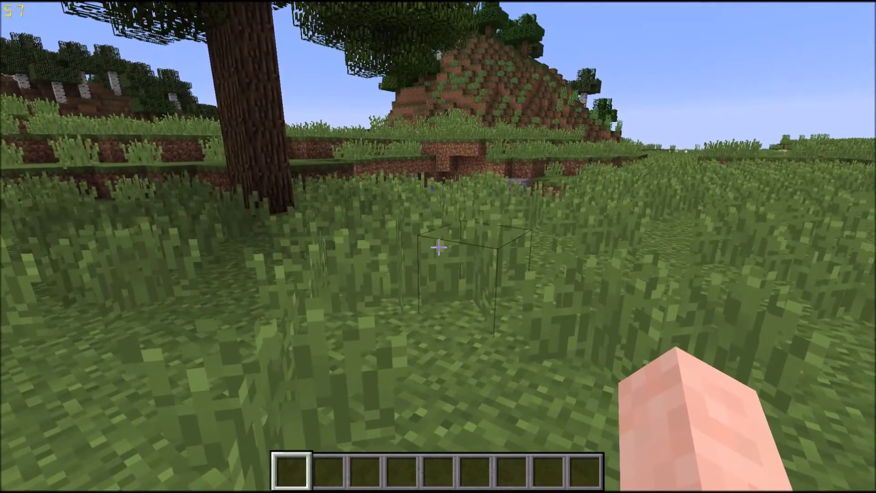
{"action": "key", "text": "s"}
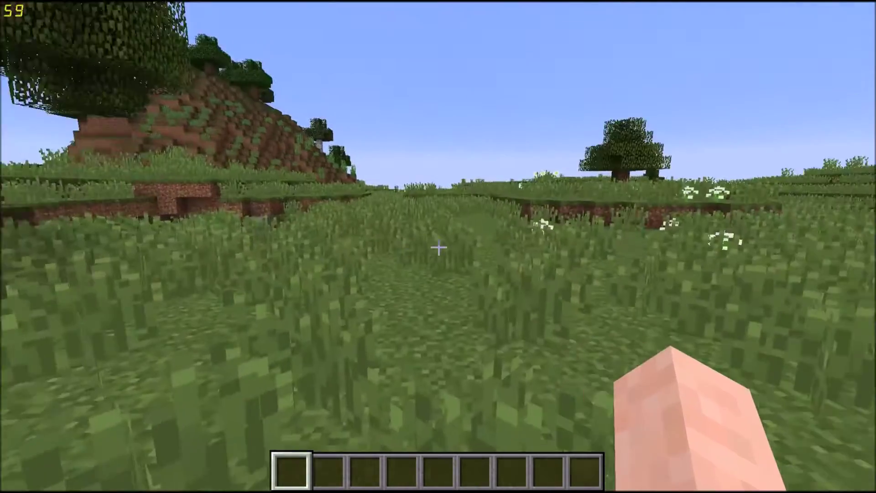
{"action": "key", "text": "w"}
{"action": "key", "text": "w"}
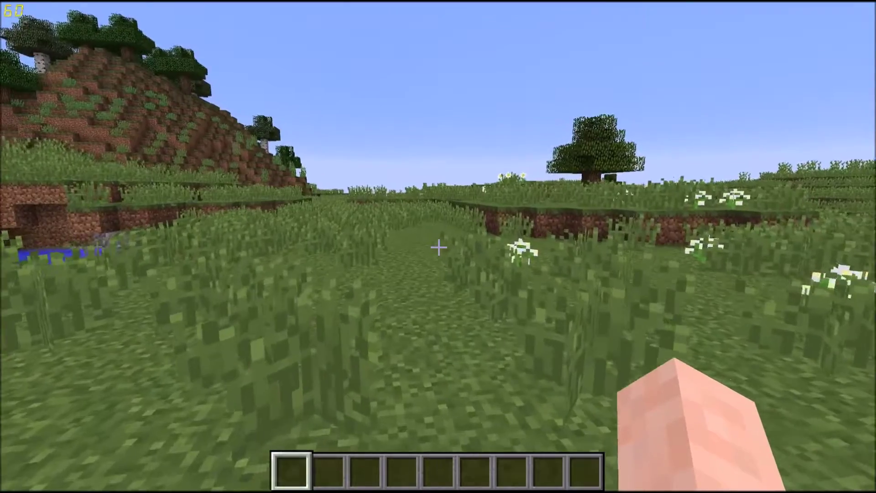
{"action": "key", "text": "w"}
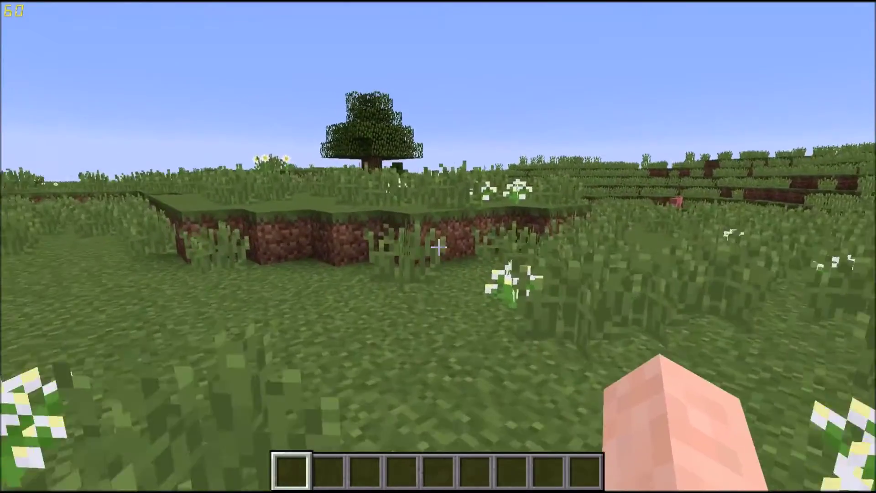
{"action": "key", "text": "space"}
{"action": "key", "text": "w"}
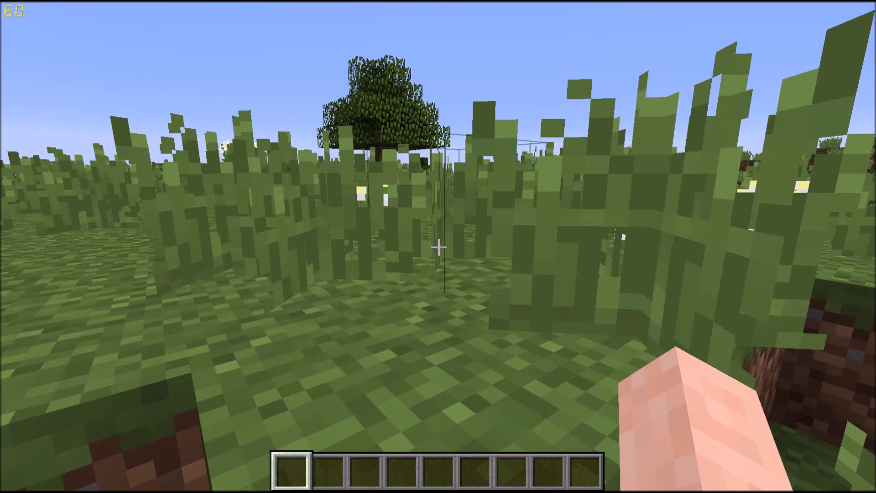
- Give the player a minecraft:structure_block with the give command
{"action": "key", "text": "slash"}
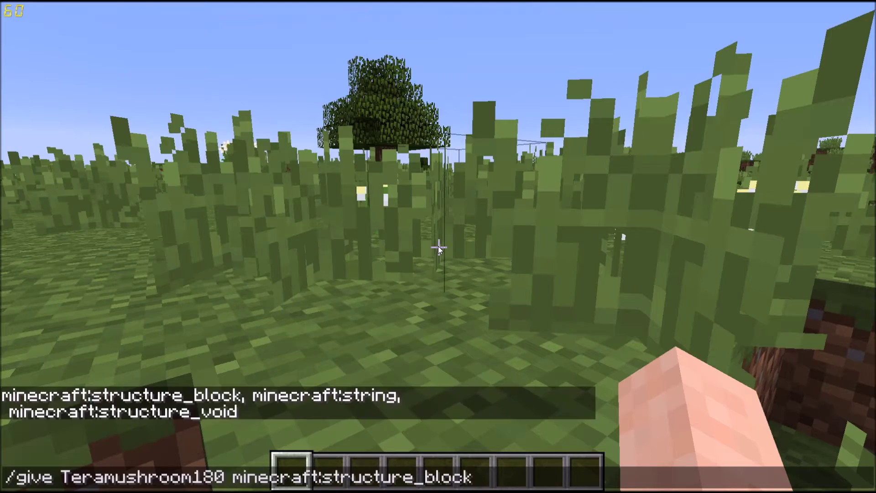
{"action": "key", "text": "Return"}
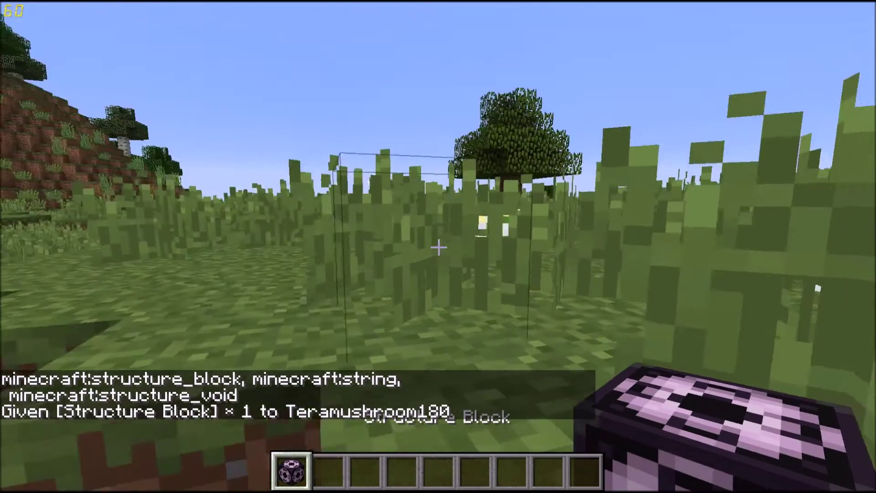
{"action": "left_click", "coordinate": [438, 247]}
- Place the structure block on the grass beside the dirt hillside near the village
{"action": "key", "text": "w"}
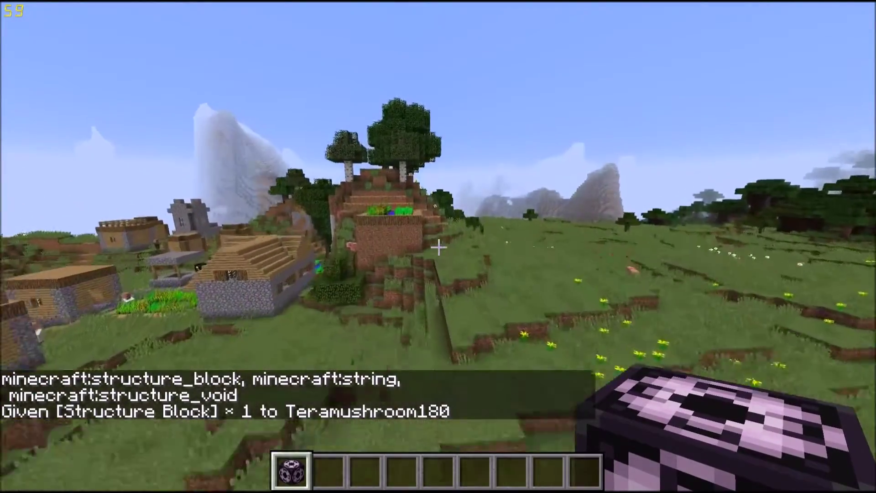
{"action": "key", "text": "w"}
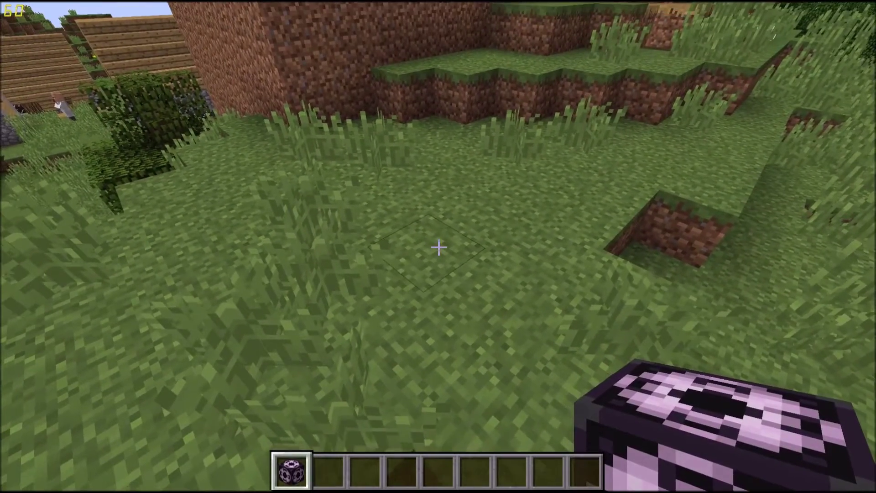
{"action": "right_click", "coordinate": [438, 247]}
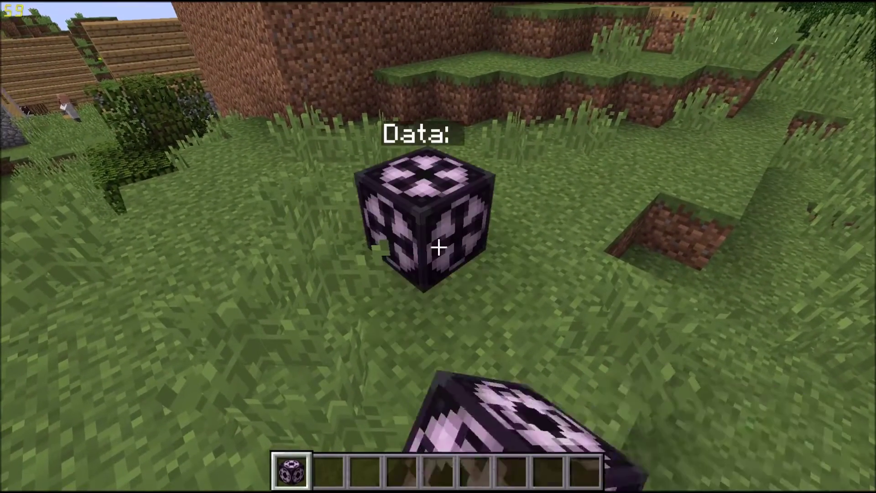
- Set the placed structure block to Save mode and name the structure YTtest
{"action": "right_click", "coordinate": [438, 247]}
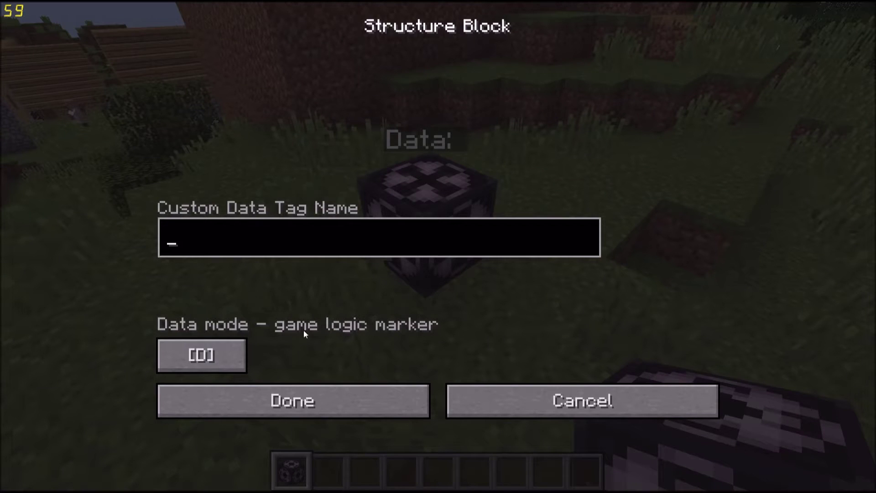
{"action": "left_click", "coordinate": [234, 359]}
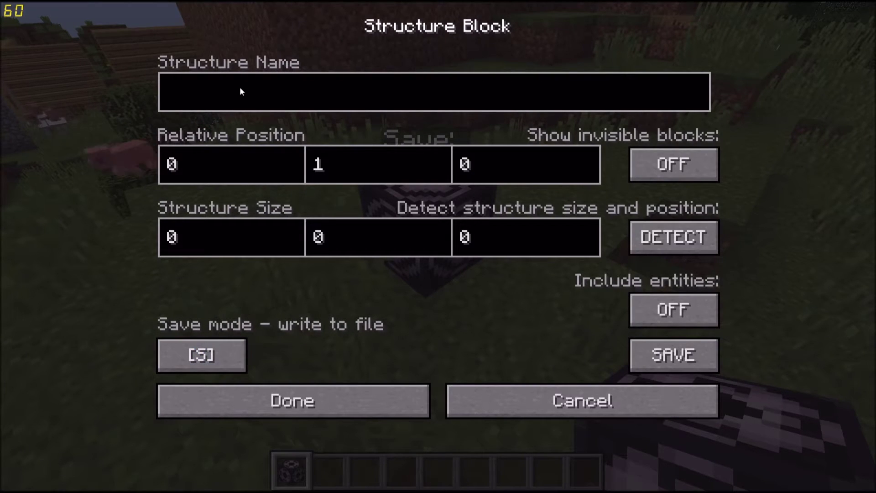
{"action": "type", "text": "YT"}
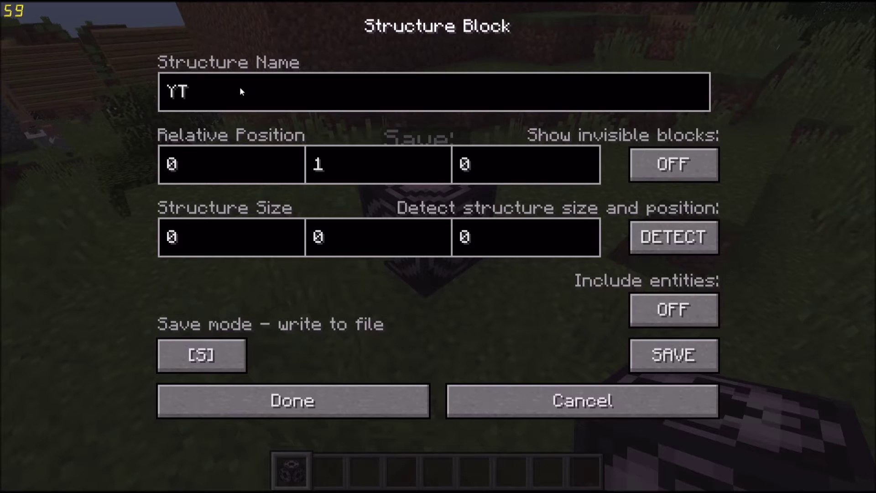
{"action": "type", "text": "test"}
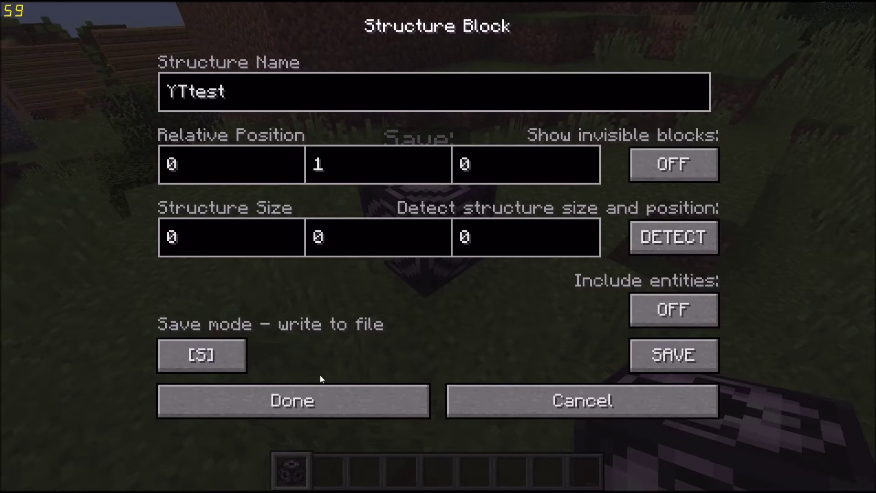
{"action": "key", "text": "ctrl+a"}
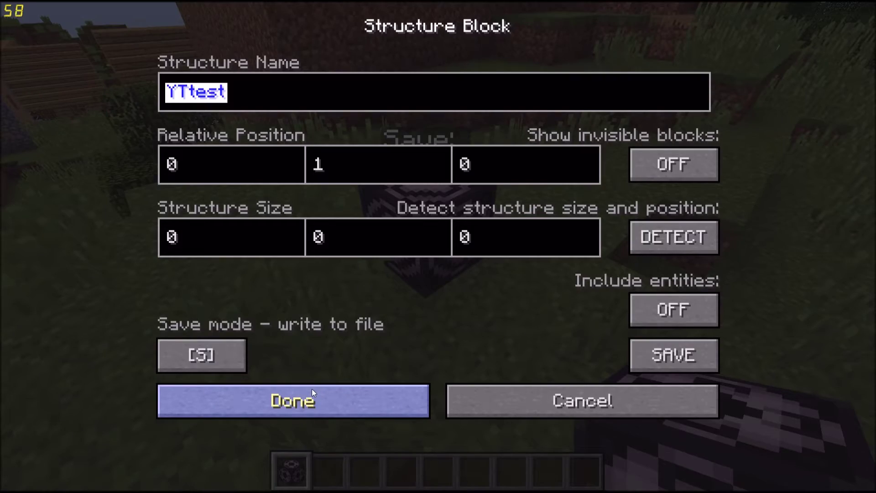
{"action": "left_click", "coordinate": [299, 398]}
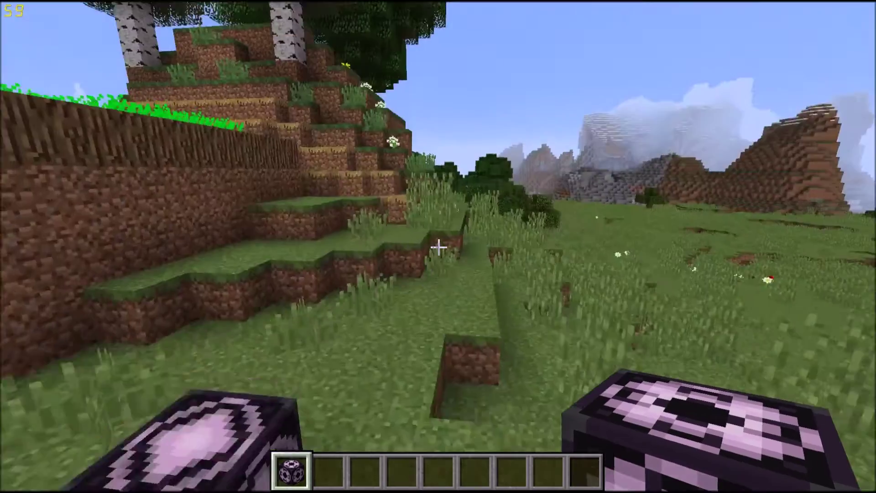
- Pick oak leaves from the large tree on the hill and build a row of them out past its far side
{"action": "key", "text": "d"}
{"action": "key", "text": "space"}
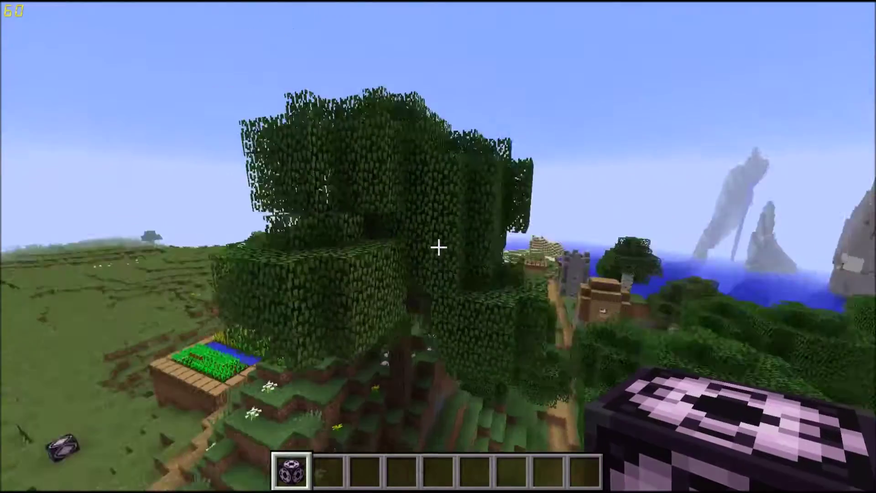
{"action": "scroll", "coordinate": [438, 247], "scroll_direction": "down", "scroll_amount": 1}
{"action": "key", "text": "w"}
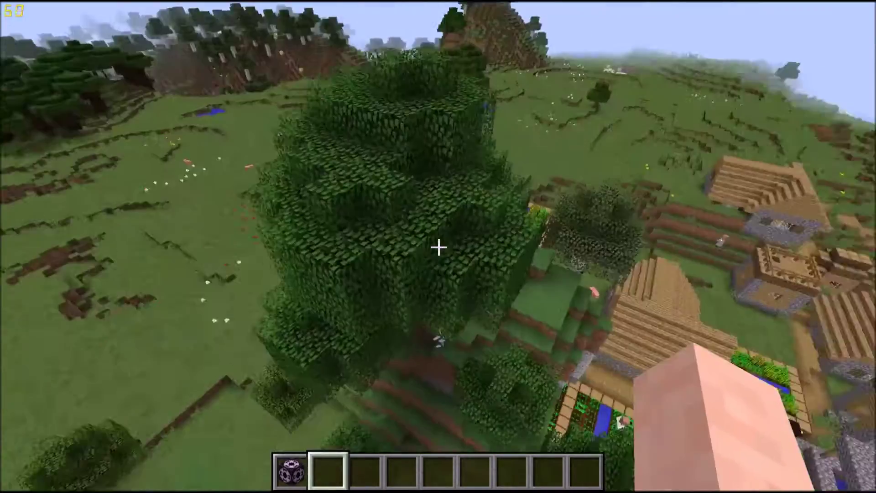
{"action": "key", "text": "shift"}
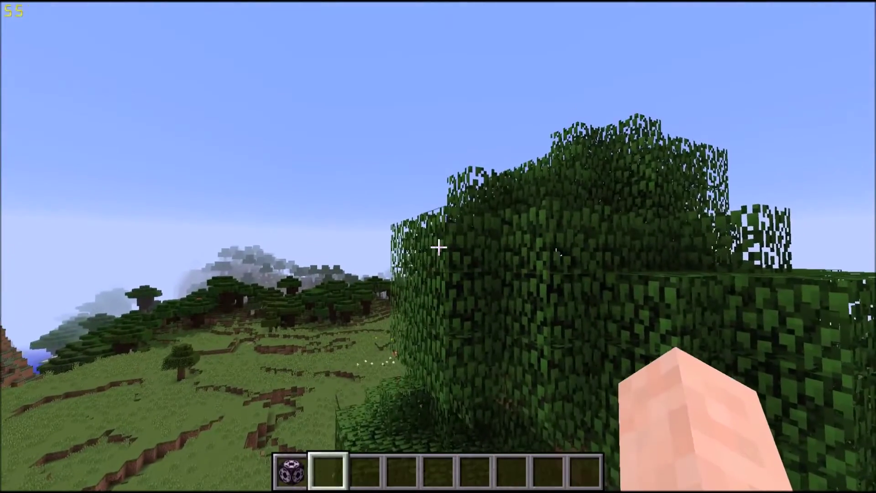
{"action": "middle_click", "coordinate": [438, 247]}
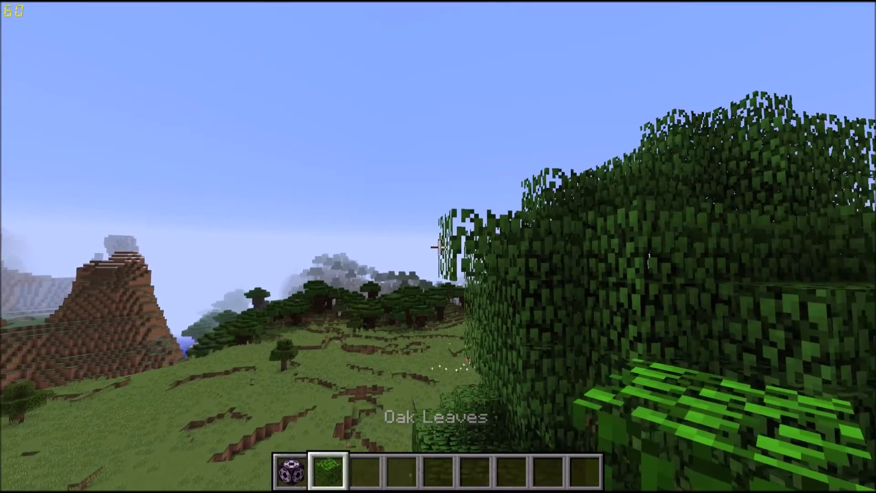
{"action": "right_click", "coordinate": [438, 247]}
{"action": "key", "text": "s"}
{"action": "right_click", "coordinate": [438, 247]}
{"action": "key", "text": "space"}
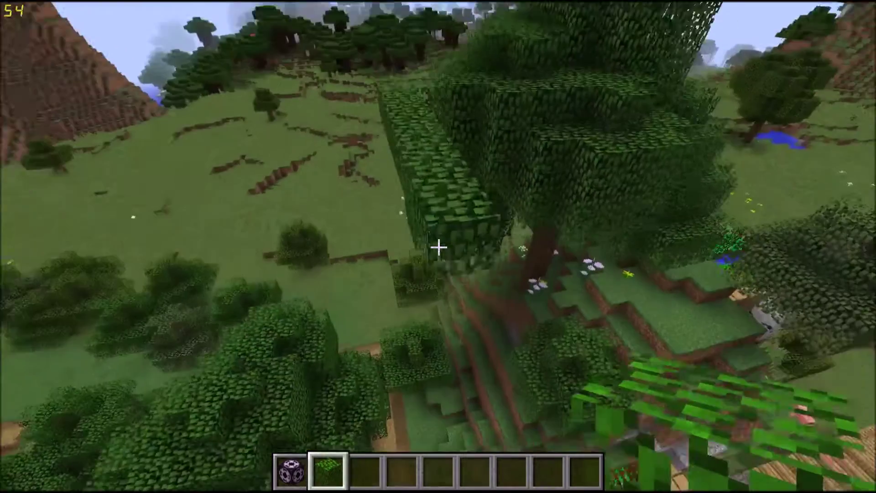
- Place a second structure block at the end of the leaf row and set it to Corner mode with the name YTtest
{"action": "key", "text": "1"}
{"action": "right_click", "coordinate": [438, 246]}
{"action": "right_click", "coordinate": [438, 247]}
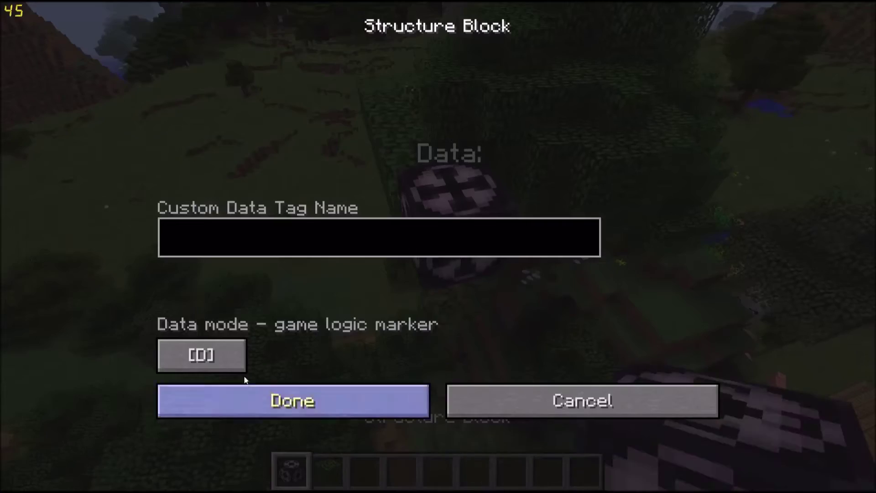
{"action": "left_click", "coordinate": [227, 355]}
{"action": "left_click", "coordinate": [227, 355]}
{"action": "left_click", "coordinate": [227, 355]}
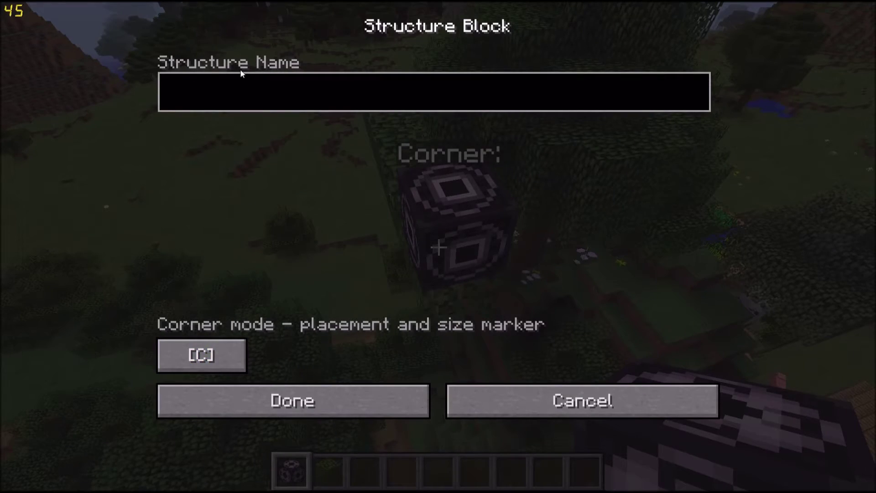
{"action": "type", "text": "YTtest"}
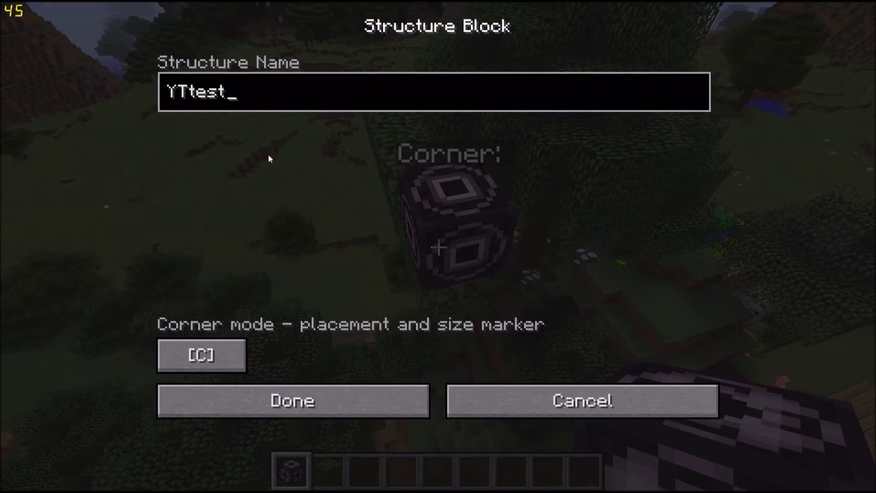
{"action": "left_click", "coordinate": [342, 401]}
- Detect the structure size and position from the YTtest Save block
{"action": "key", "text": "3"}
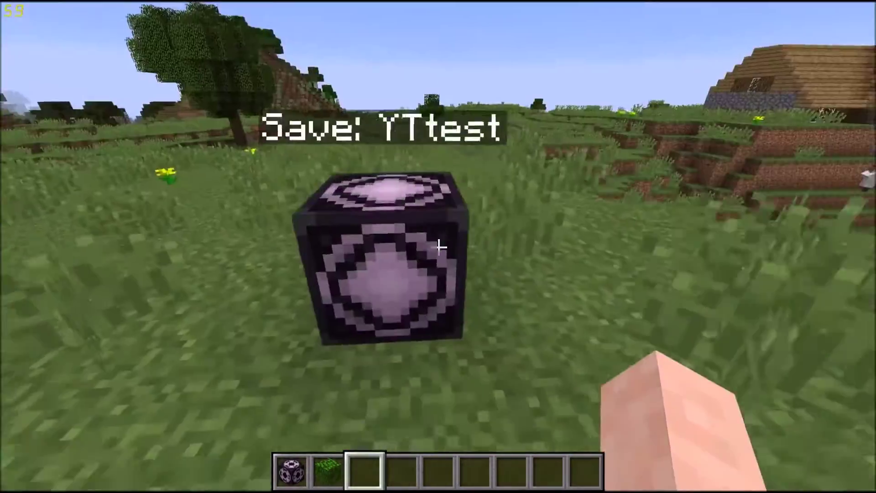
{"action": "right_click", "coordinate": [438, 246]}
{"action": "left_click", "coordinate": [674, 236]}
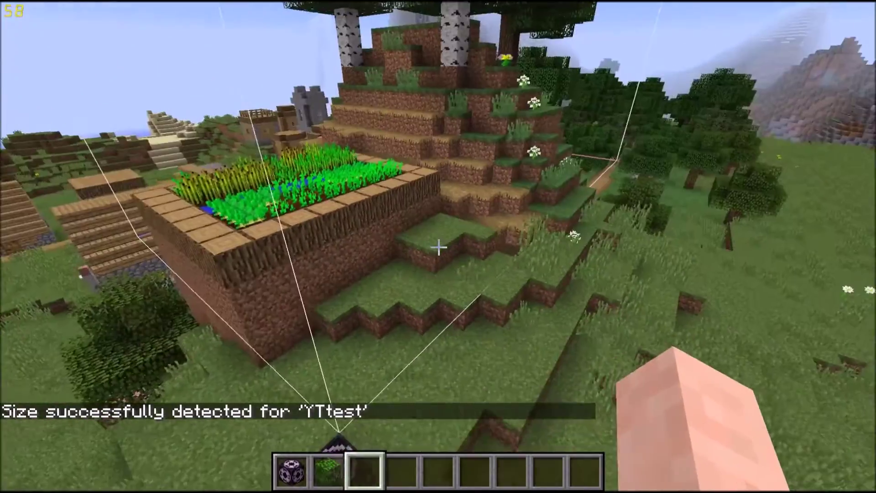
- Check the outlined area around the hill, then save the YTtest structure from its Save block
{"action": "key", "text": "w"}
{"action": "key", "text": "space"}
{"action": "key", "text": "w"}
{"action": "key", "text": "space"}
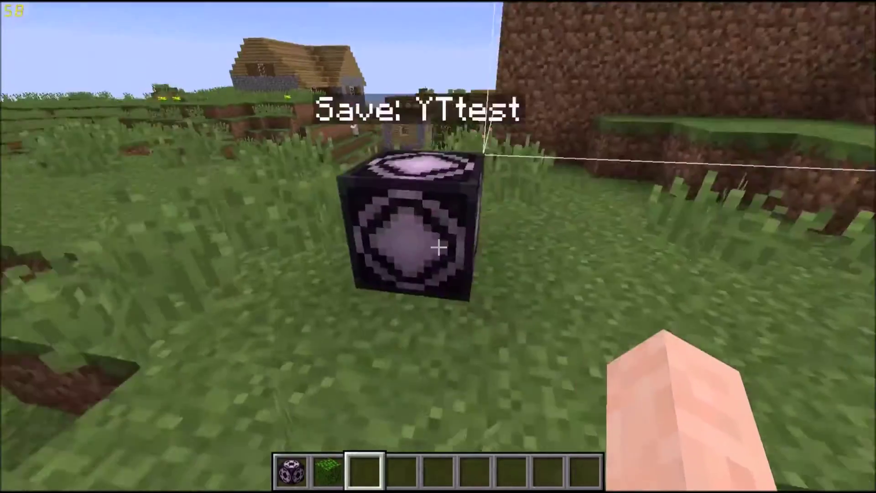
{"action": "right_click", "coordinate": [437, 247]}
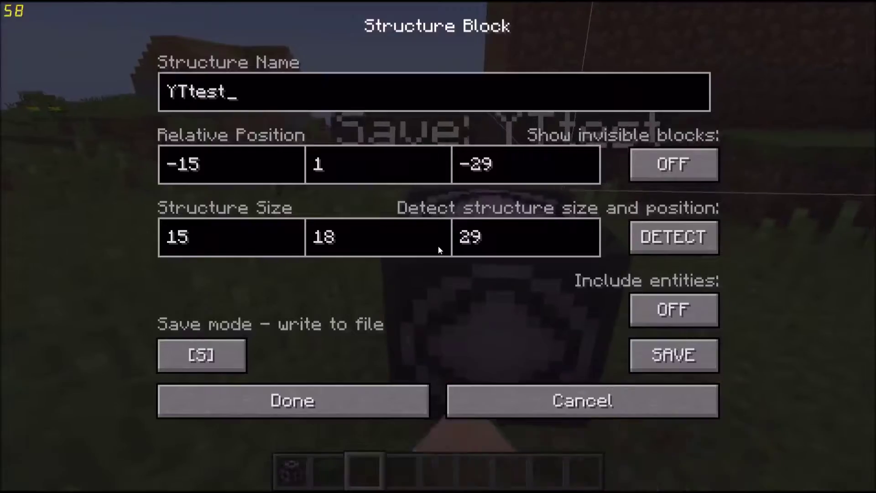
{"action": "left_click", "coordinate": [656, 358]}
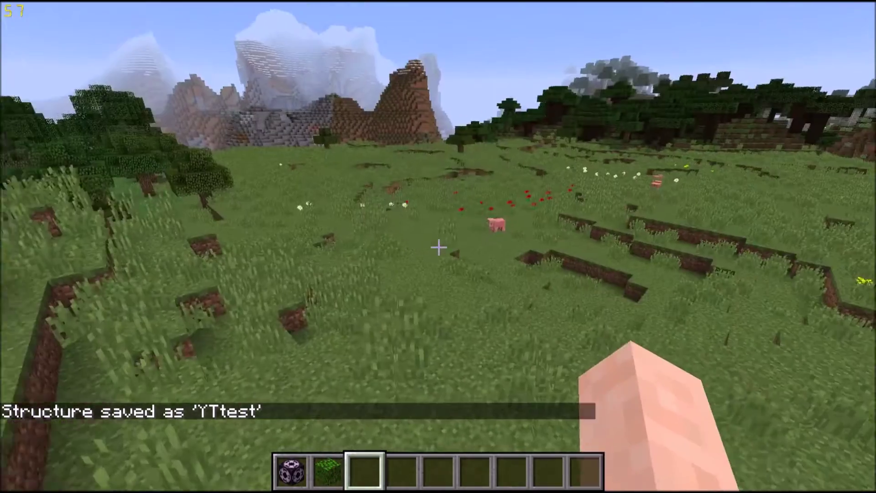
- Open the game's resource pack settings to reach the game files
{"action": "key", "text": "w"}
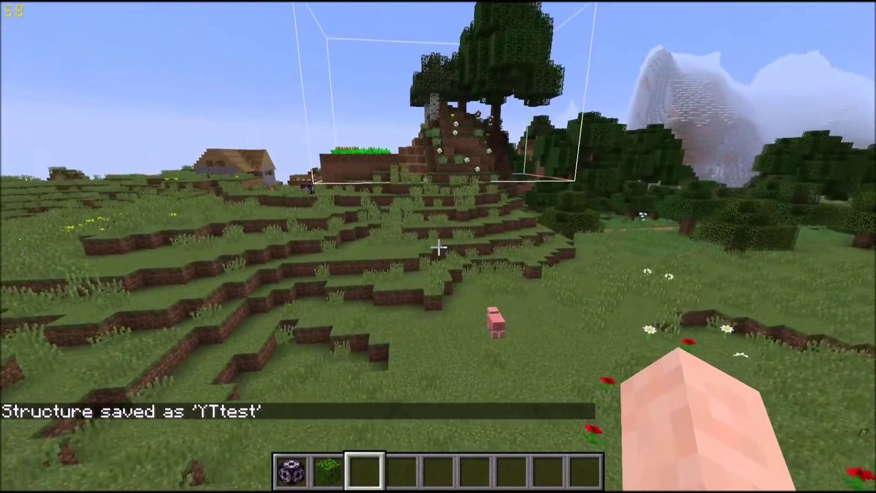
{"action": "key", "text": "Escape"}
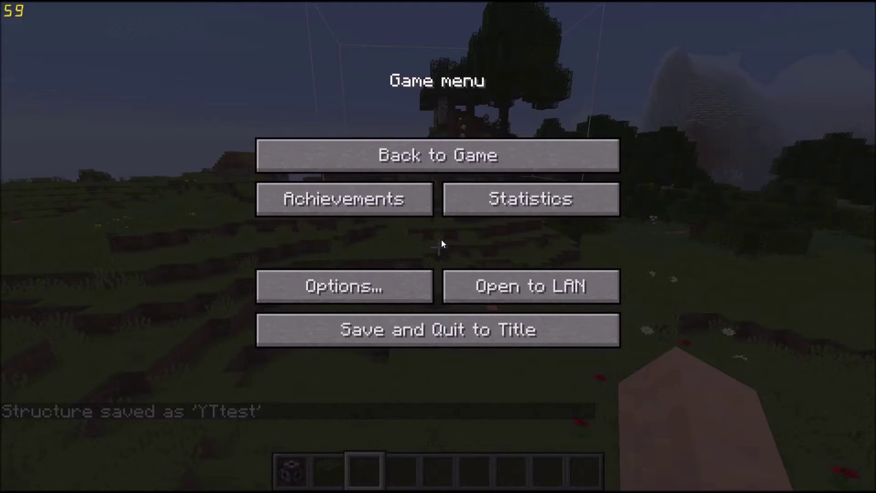
{"action": "left_click", "coordinate": [423, 284]}
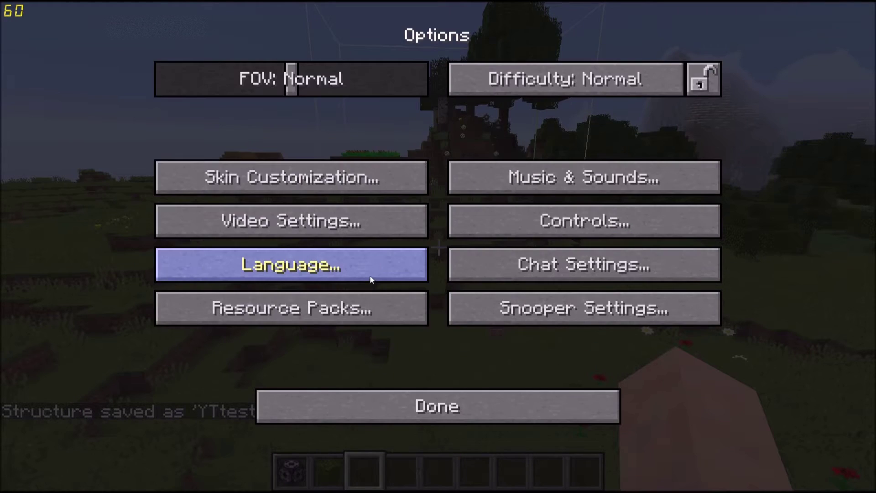
{"action": "left_click", "coordinate": [370, 308]}
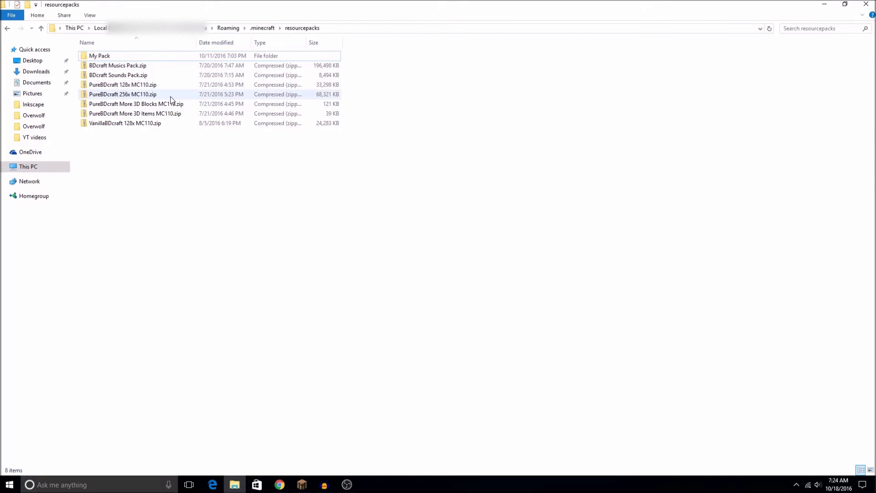
- Browse from .minecraft to the structures folder of the New World save and open YTtest.nbt
{"action": "left_click", "coordinate": [263, 28]}
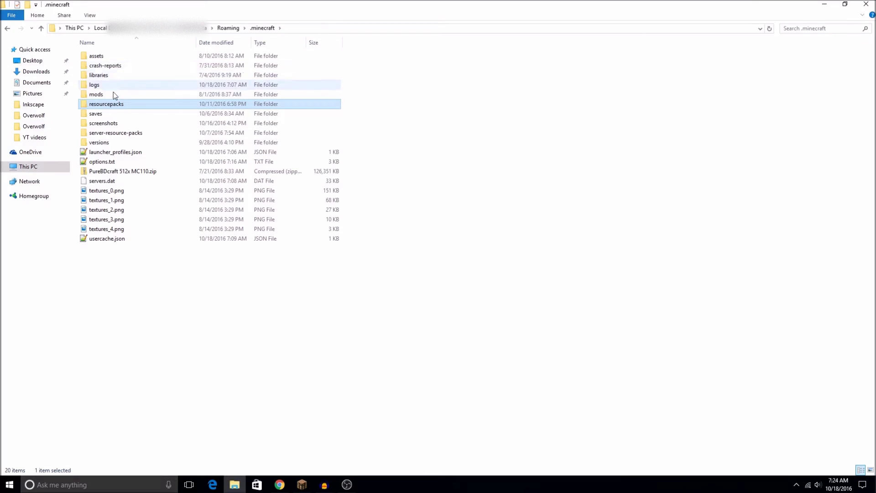
{"action": "double_click", "coordinate": [108, 115]}
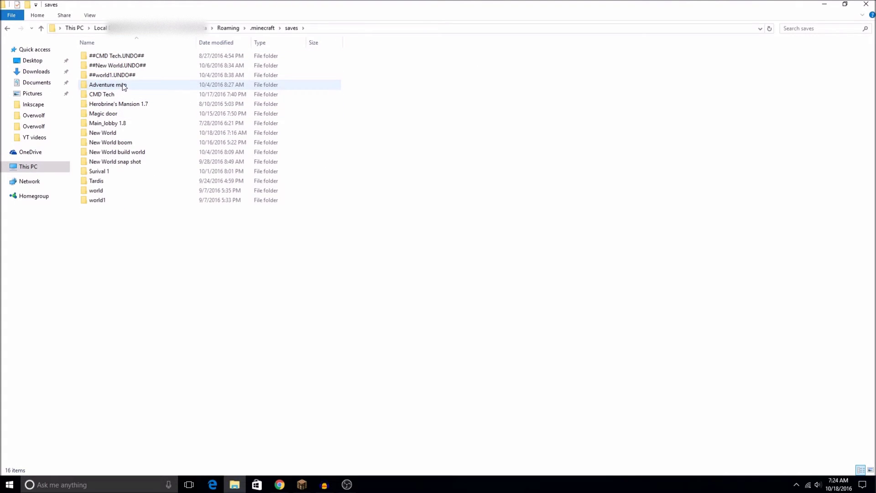
{"action": "double_click", "coordinate": [133, 132]}
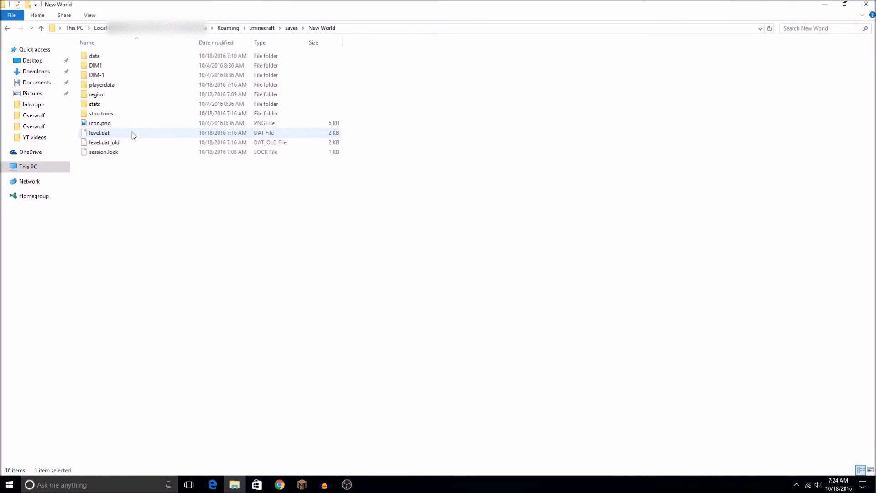
{"action": "double_click", "coordinate": [102, 113]}
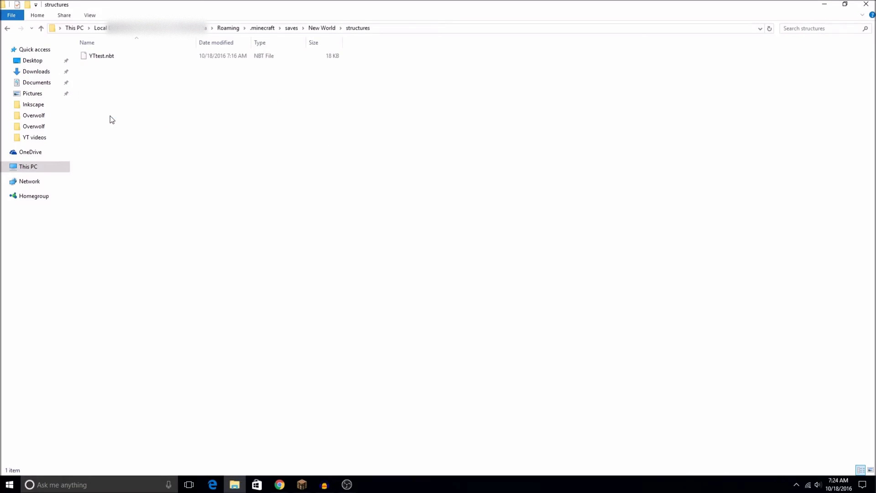
{"action": "double_click", "coordinate": [117, 57]}
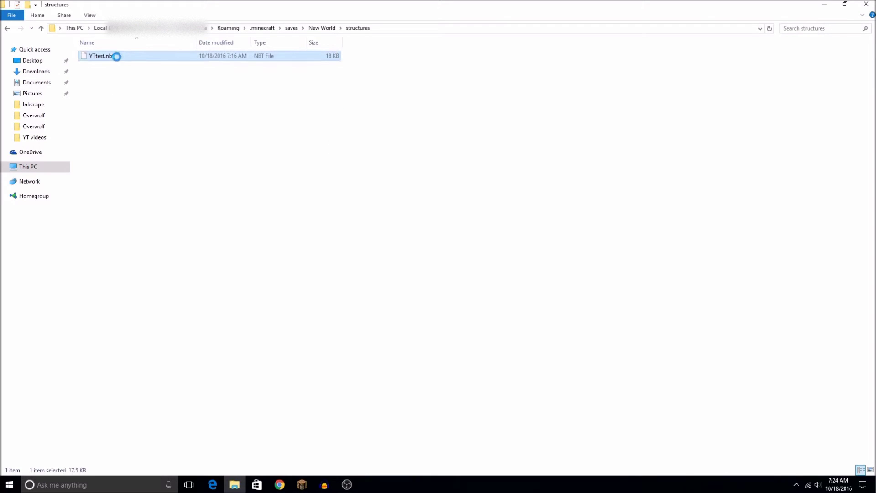
- Copy YTtest.nbt from the New World save into the structures folder of the CMD Tech save
{"action": "right_click", "coordinate": [117, 56]}
{"action": "left_click", "coordinate": [152, 163]}
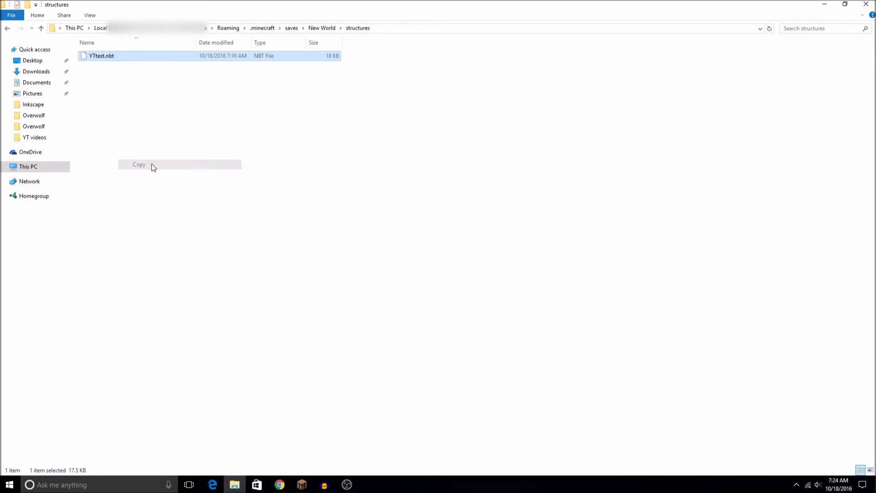
{"action": "left_click", "coordinate": [294, 29]}
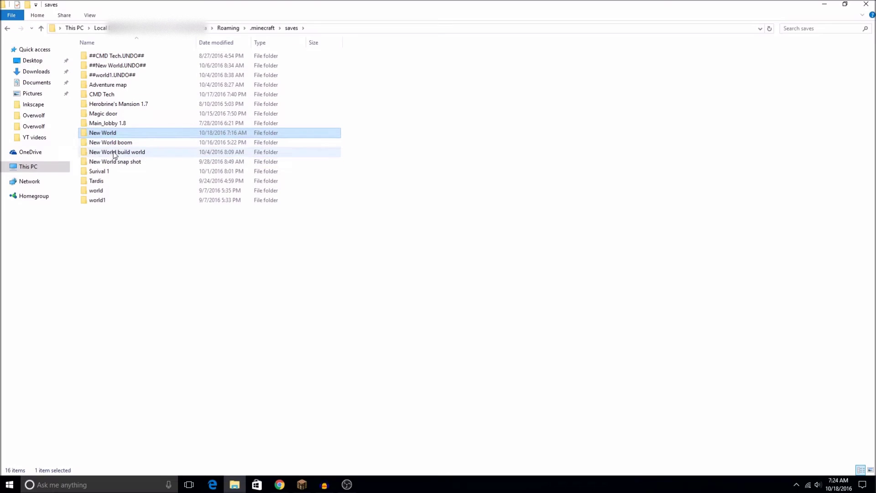
{"action": "double_click", "coordinate": [118, 93]}
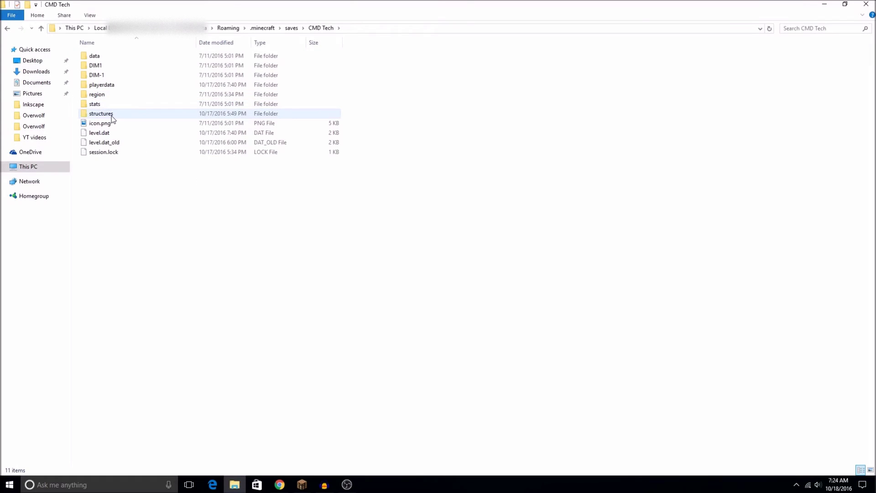
{"action": "right_click", "coordinate": [114, 104]}
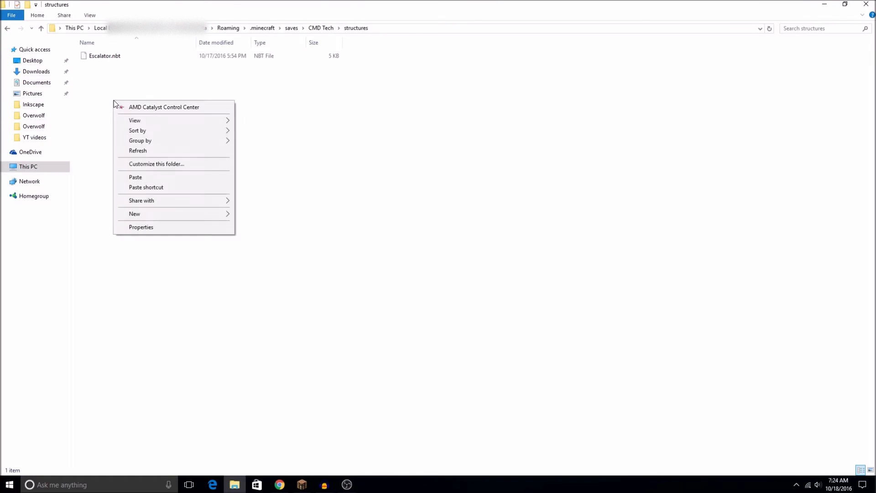
{"action": "left_click", "coordinate": [136, 177]}
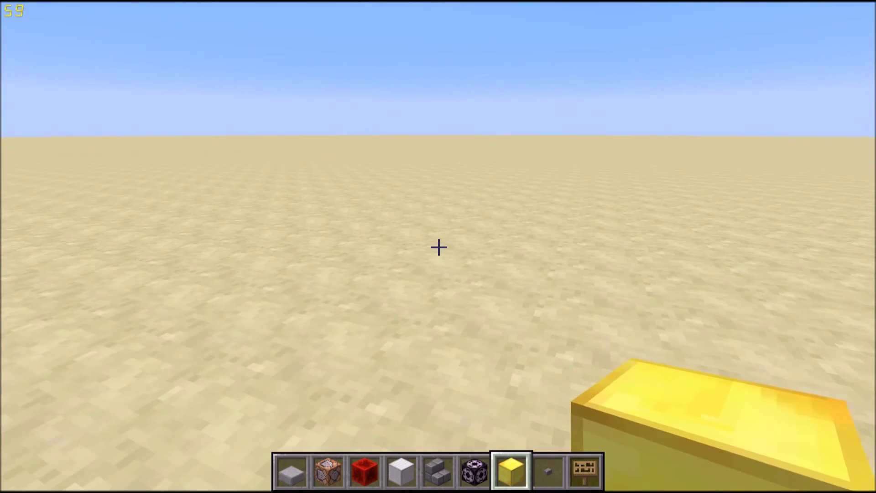
- In the CMD Tech world, place a structure block on the sand, set it to Load mode and name the structure YTtest
{"action": "scroll", "coordinate": [439, 247], "scroll_direction": "up", "scroll_amount": 1}
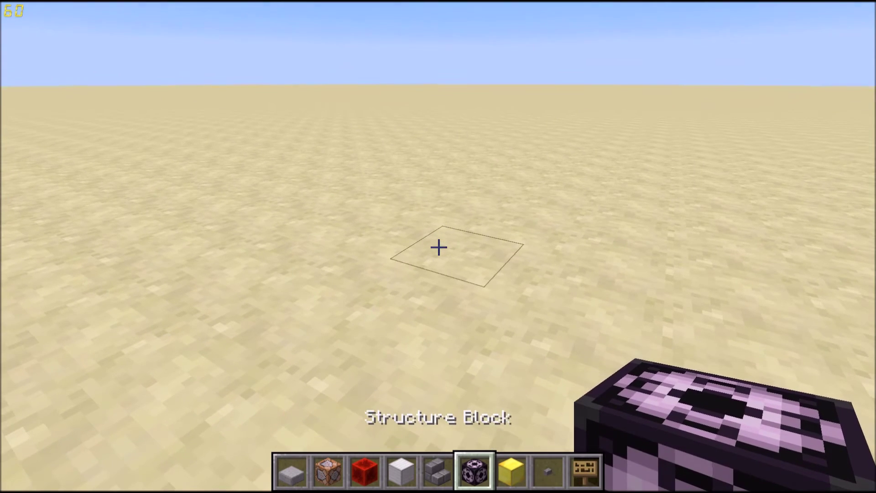
{"action": "right_click", "coordinate": [438, 246]}
{"action": "right_click", "coordinate": [439, 247]}
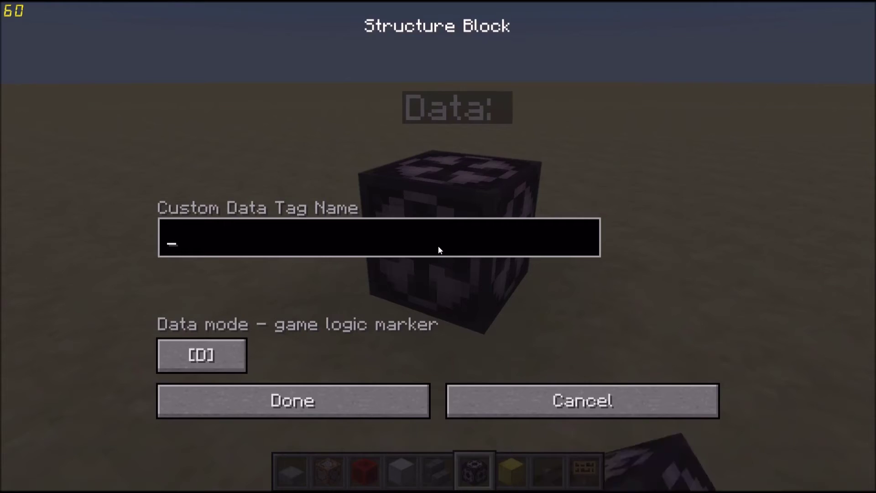
{"action": "left_click", "coordinate": [234, 357]}
{"action": "left_click", "coordinate": [234, 358]}
{"action": "left_click", "coordinate": [265, 97]}
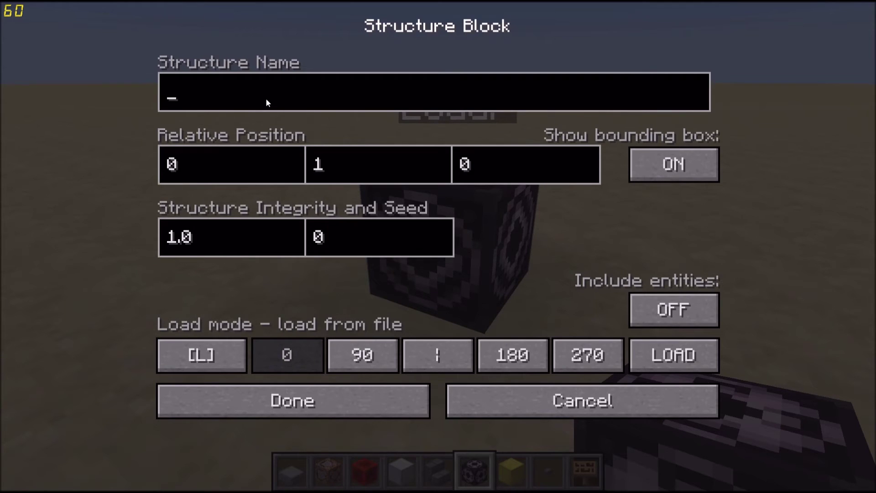
{"action": "type", "text": "YTtest"}
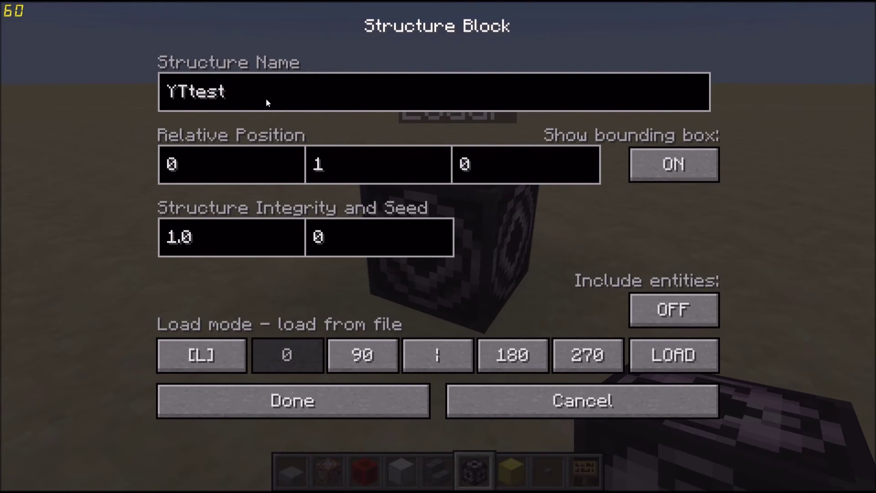
- Prepare the YTtest structure's position from the Load block, then load the structure into the world
{"action": "left_click", "coordinate": [662, 358]}
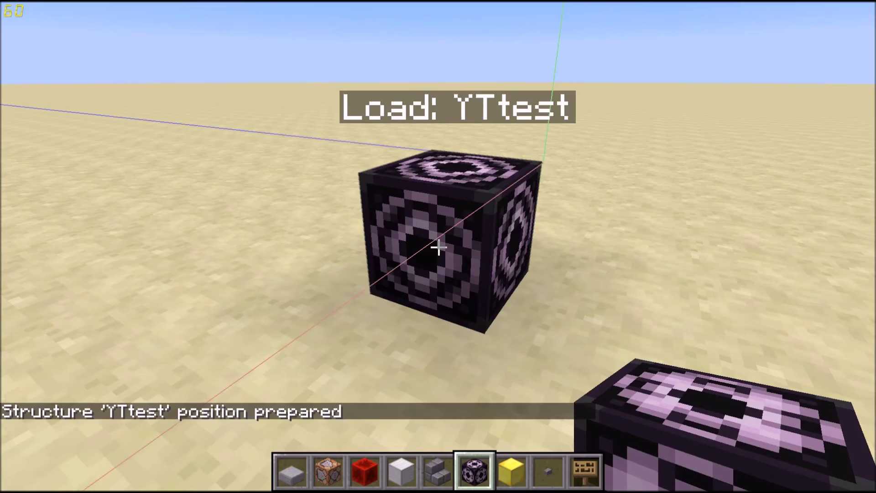
{"action": "right_click", "coordinate": [438, 247]}
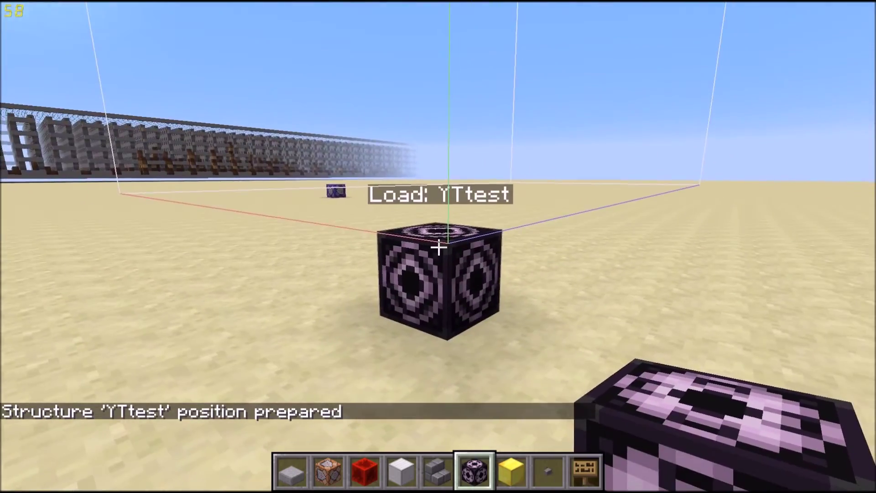
{"action": "right_click", "coordinate": [438, 247]}
{"action": "left_click", "coordinate": [702, 362]}
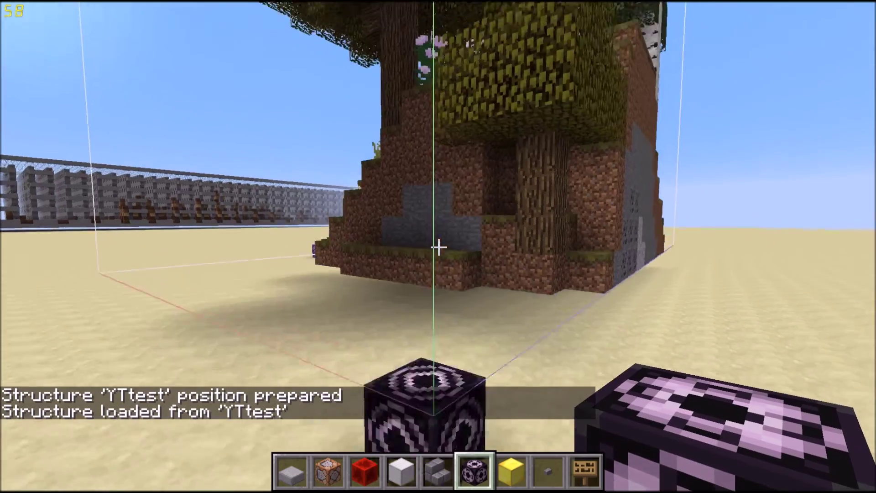